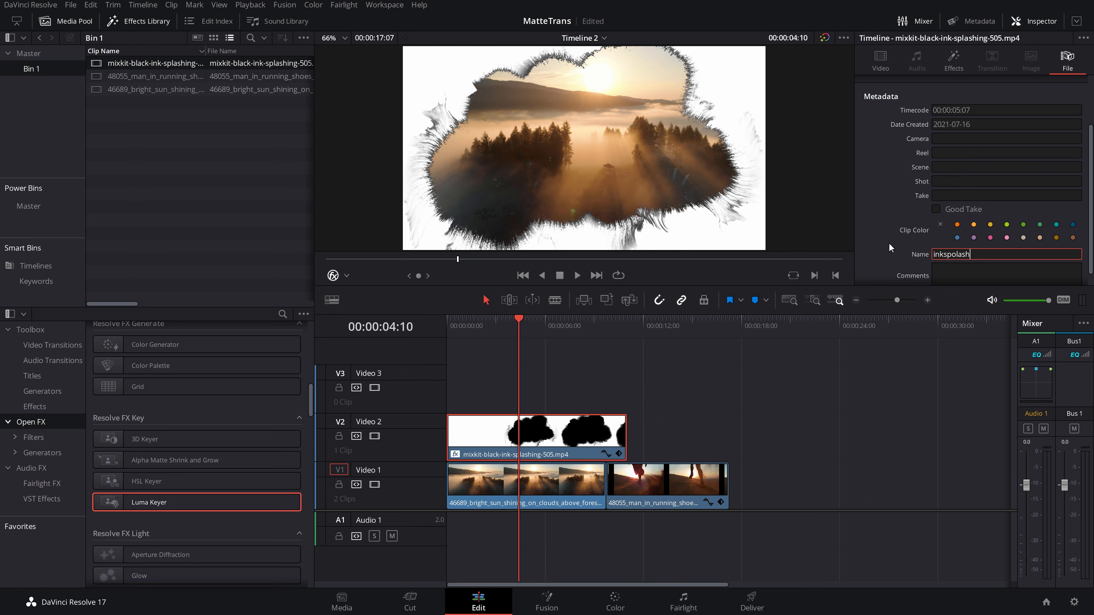
Step: Finish naming the ink clip inkspolash and store it from the timeline in the Master power bin
click(530, 423)
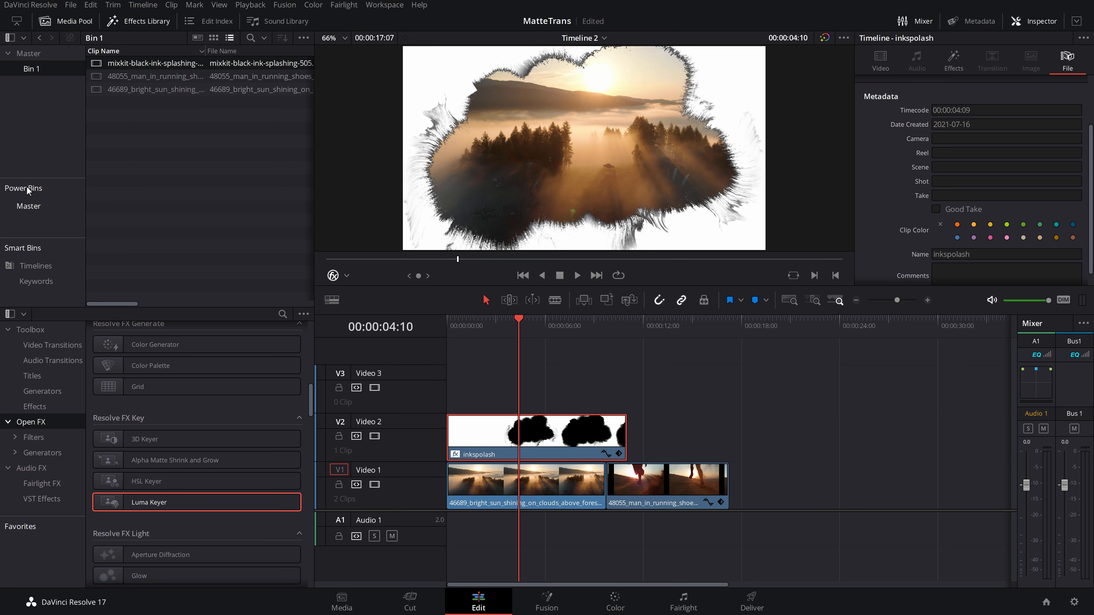
click(24, 207)
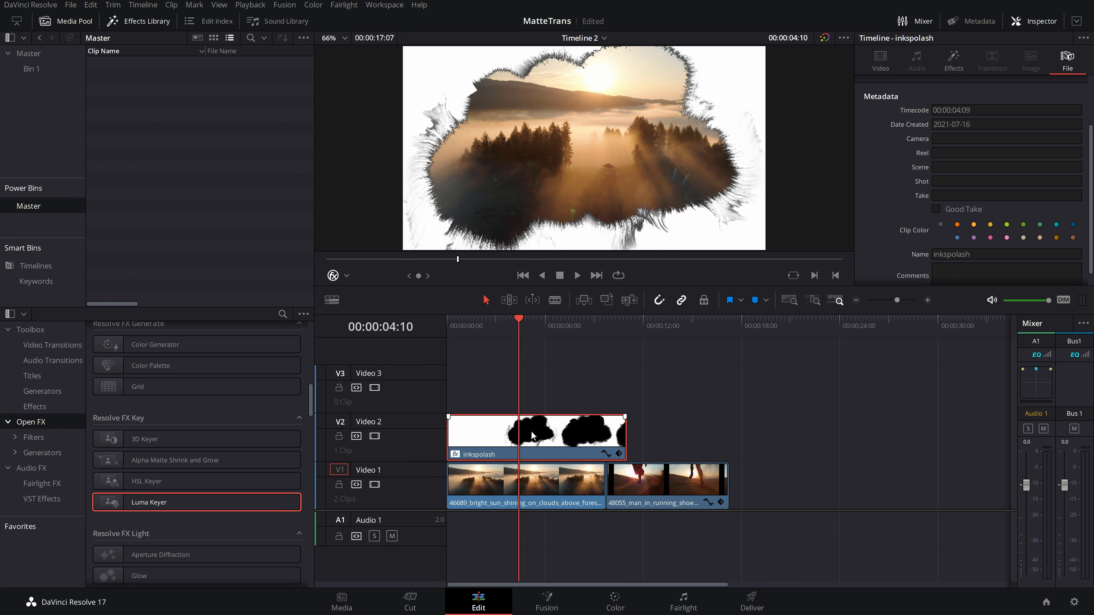
drag(516, 430, 157, 105)
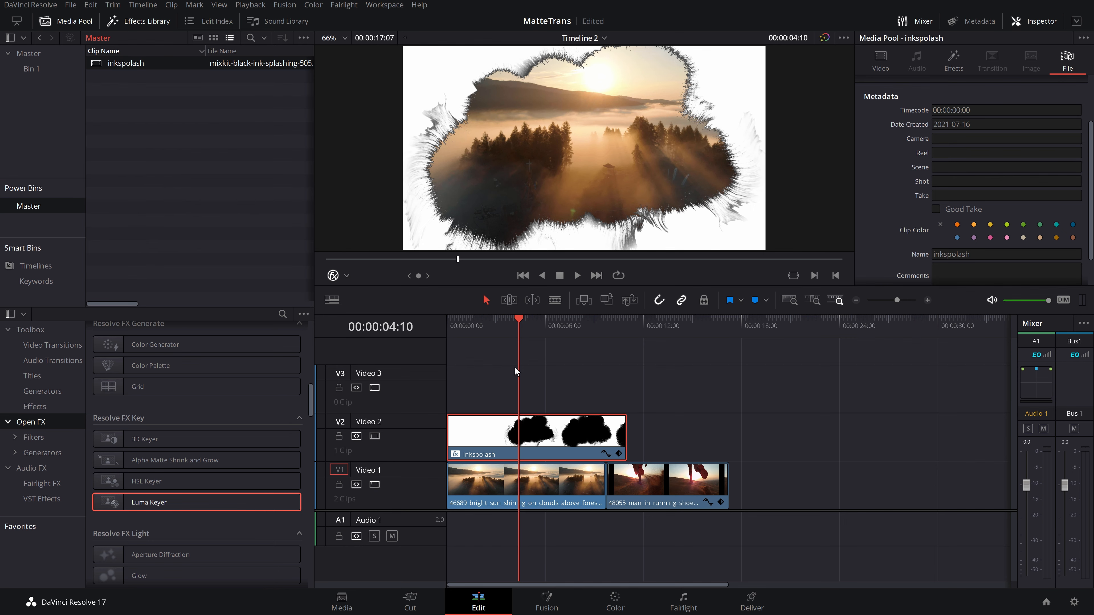
Step: Delete the ink clip from Video 2 and put inkspolash from the power bin at the start of that track
key(Delete)
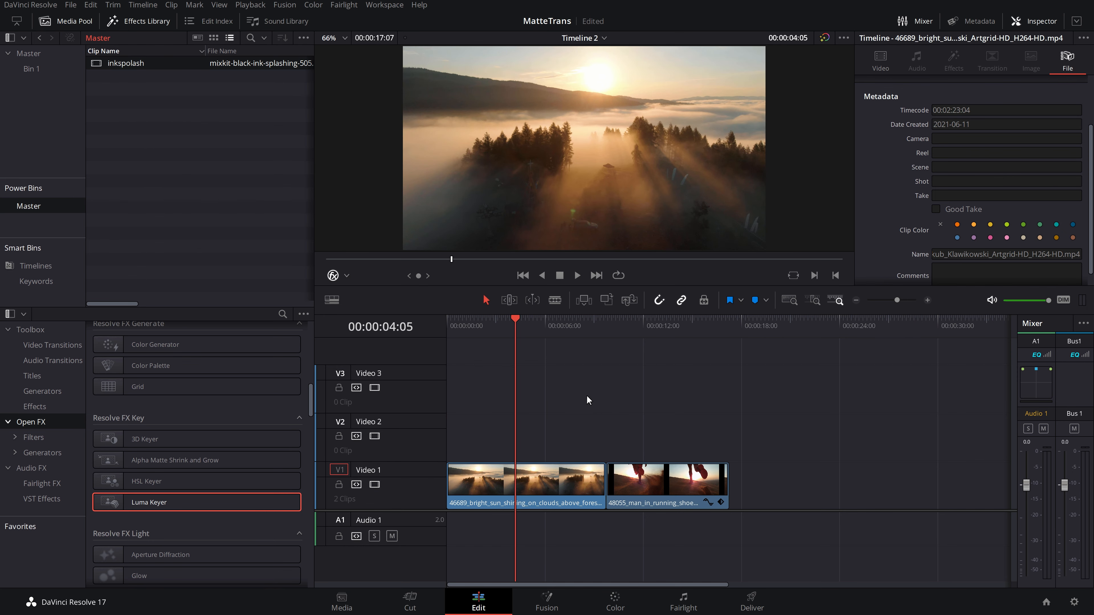
click(134, 183)
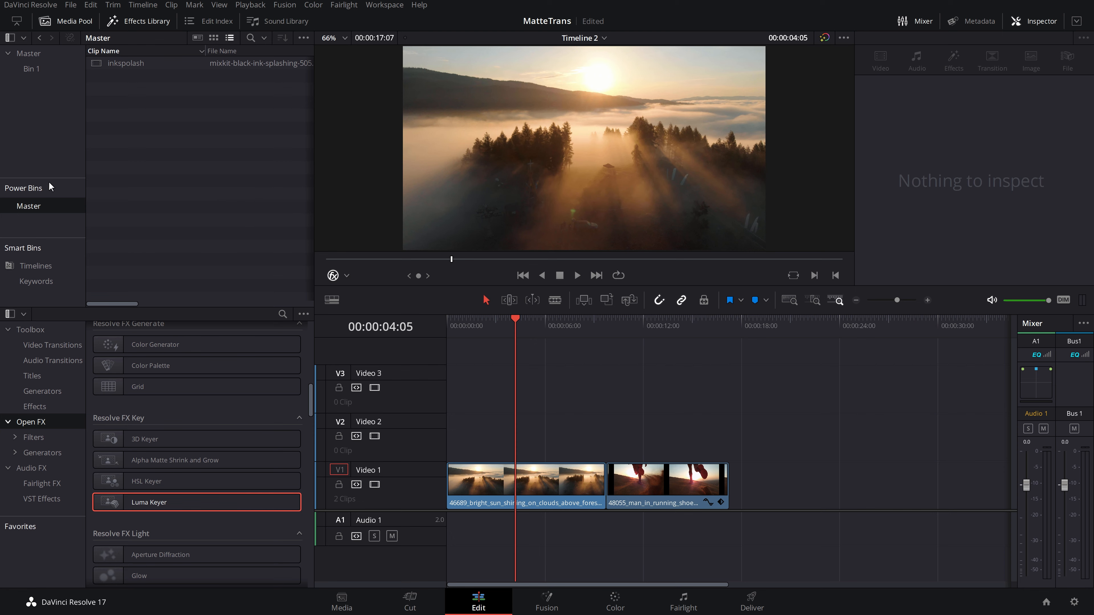
mouse_move(129, 65)
mouse_down()
mouse_move(354, 195)
mouse_move(506, 407)
mouse_move(494, 421)
mouse_move(447, 421)
mouse_up()
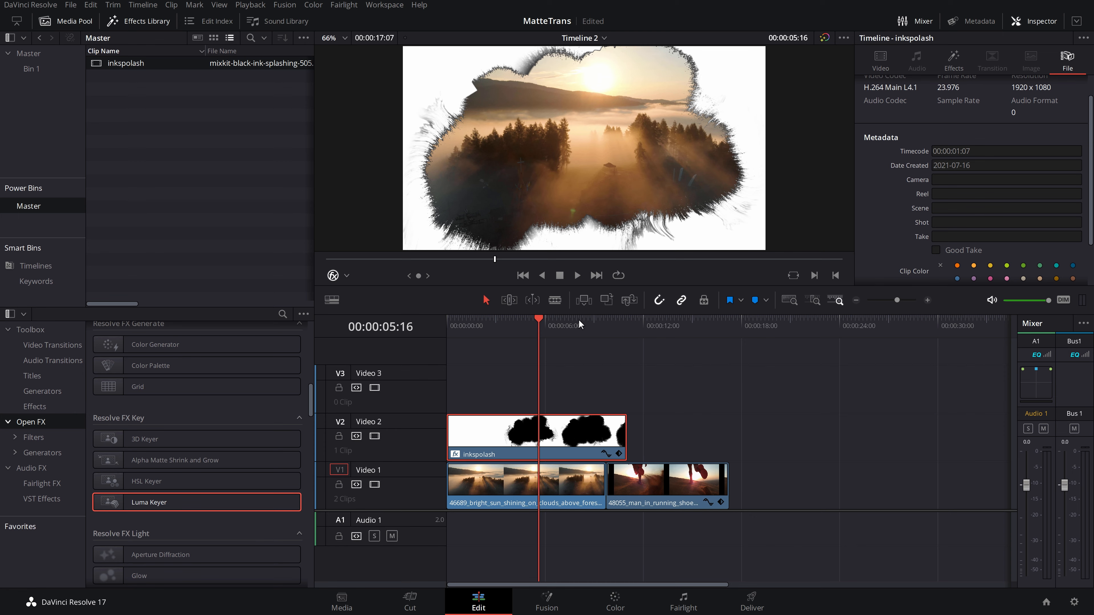
Step: Set the composite mode of the inkspolash clip on Video 2 to Alpha
click(461, 444)
click(881, 62)
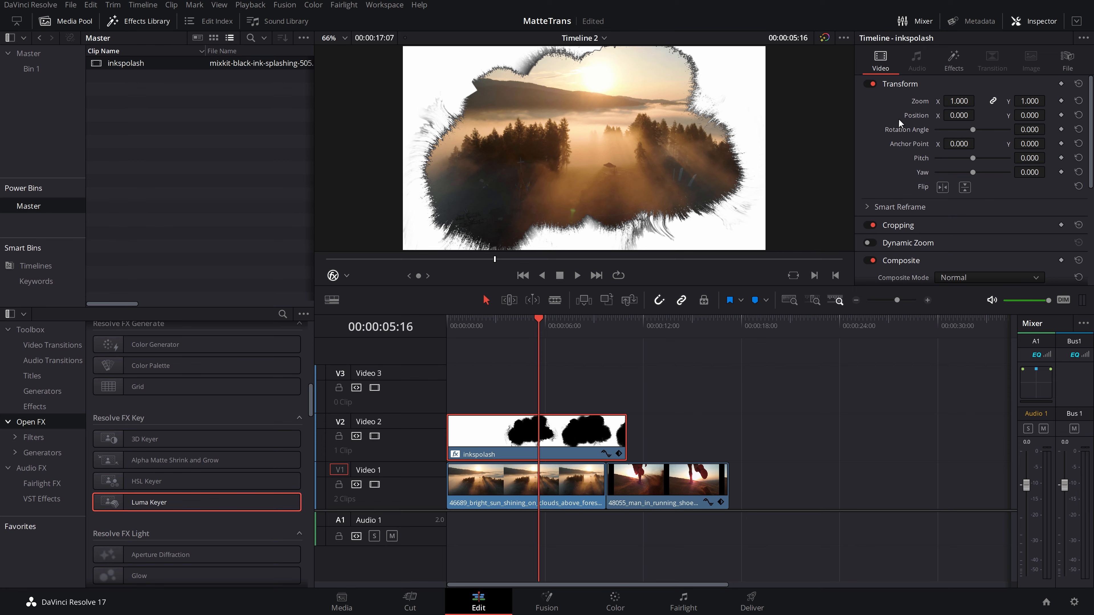
scroll(900, 118, down, 1)
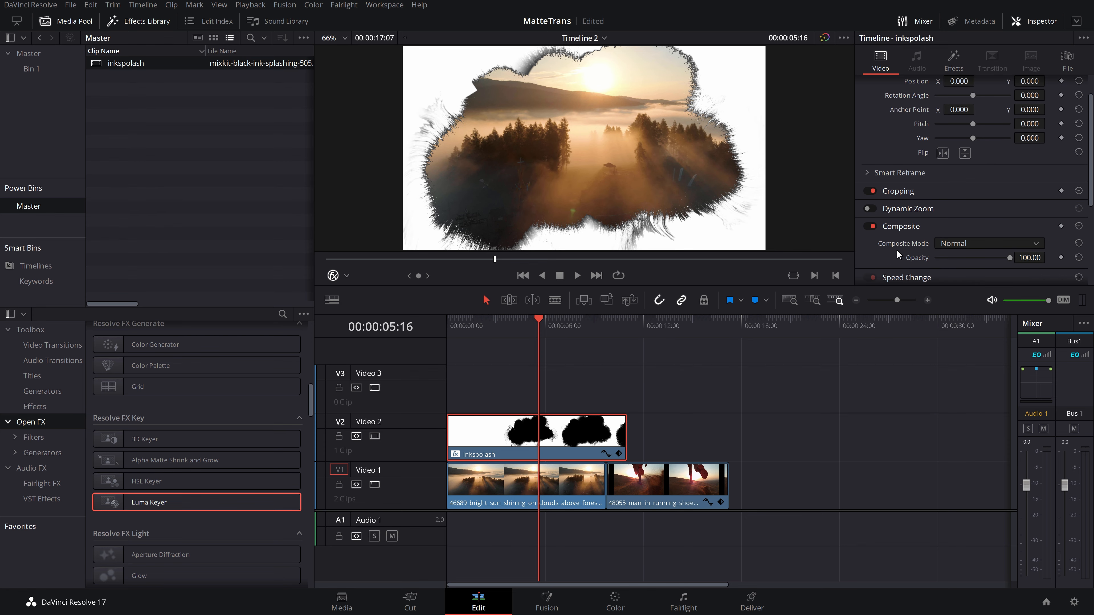
click(953, 245)
scroll(963, 271, down, 2)
scroll(963, 271, down, 2)
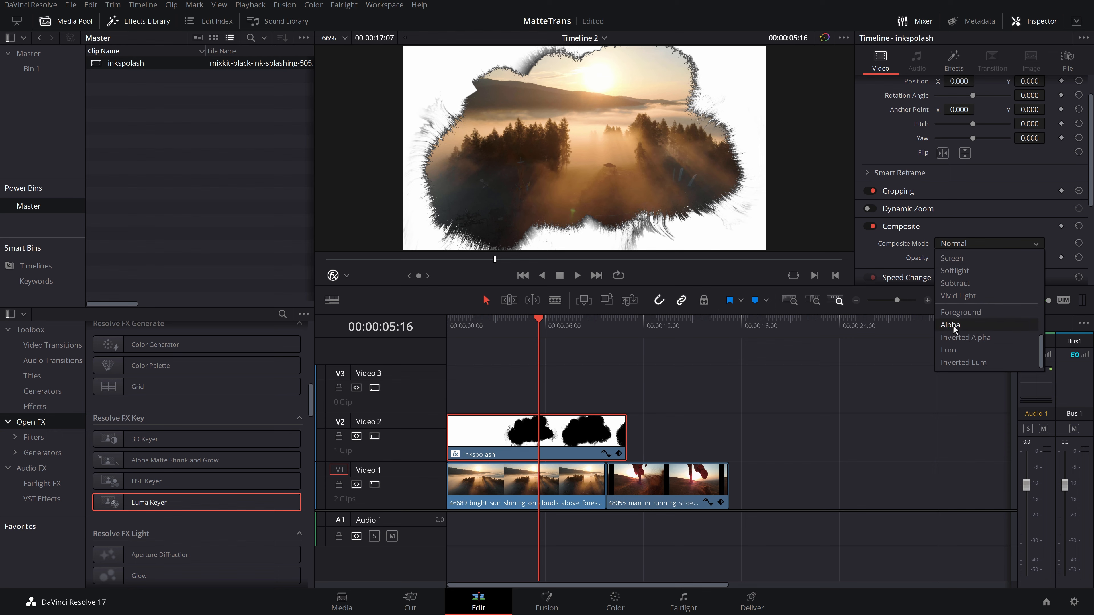
Step: Move the sunlit forest clip from Video 1 up to Video 3 and set its composite mode to Foreground
click(507, 490)
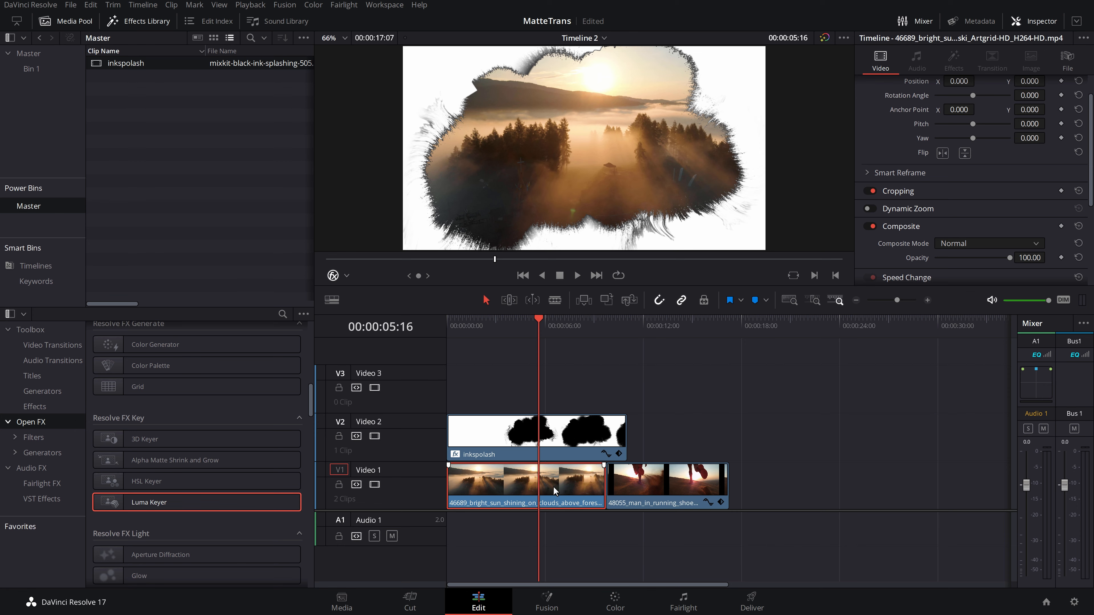
drag(551, 481, 549, 395)
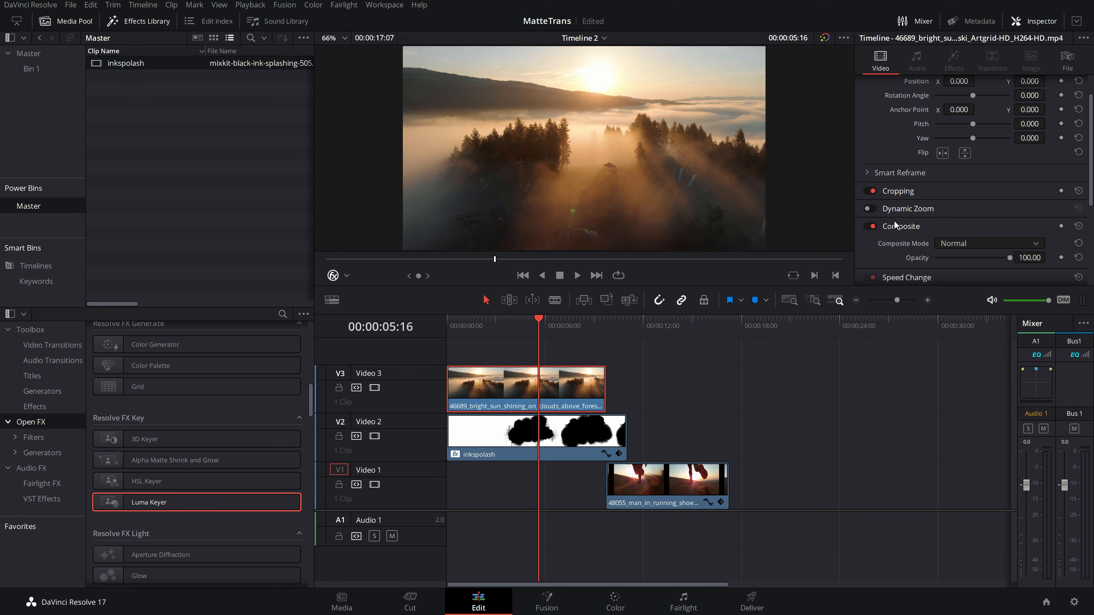
click(946, 243)
scroll(974, 293, down, 5)
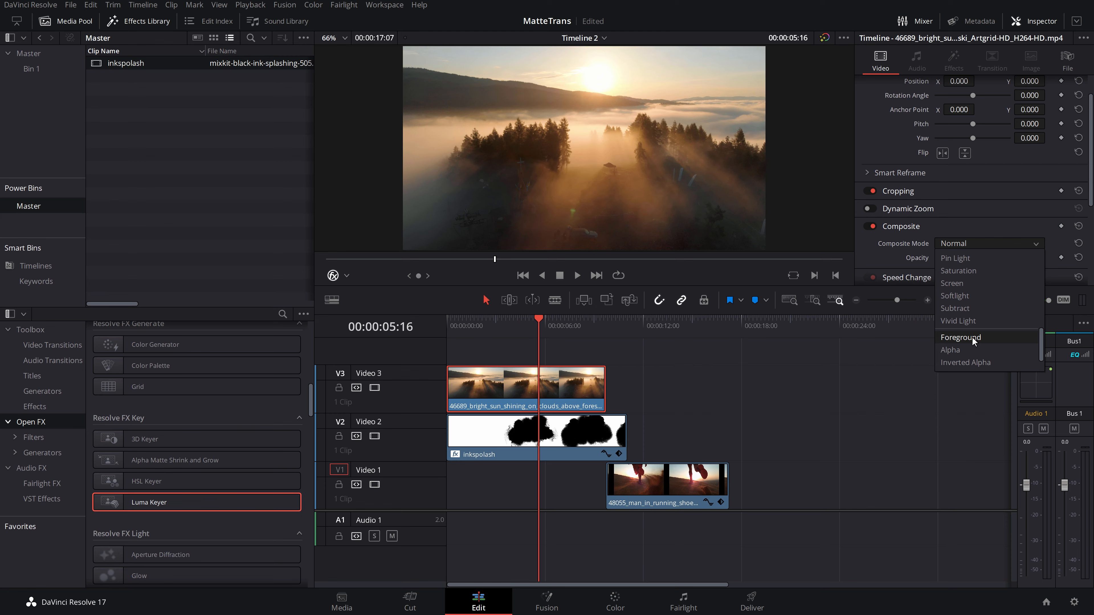
click(972, 337)
Step: Play the timeline from near its start to preview the ink matte on the forest clip
drag(536, 326, 457, 324)
key(space)
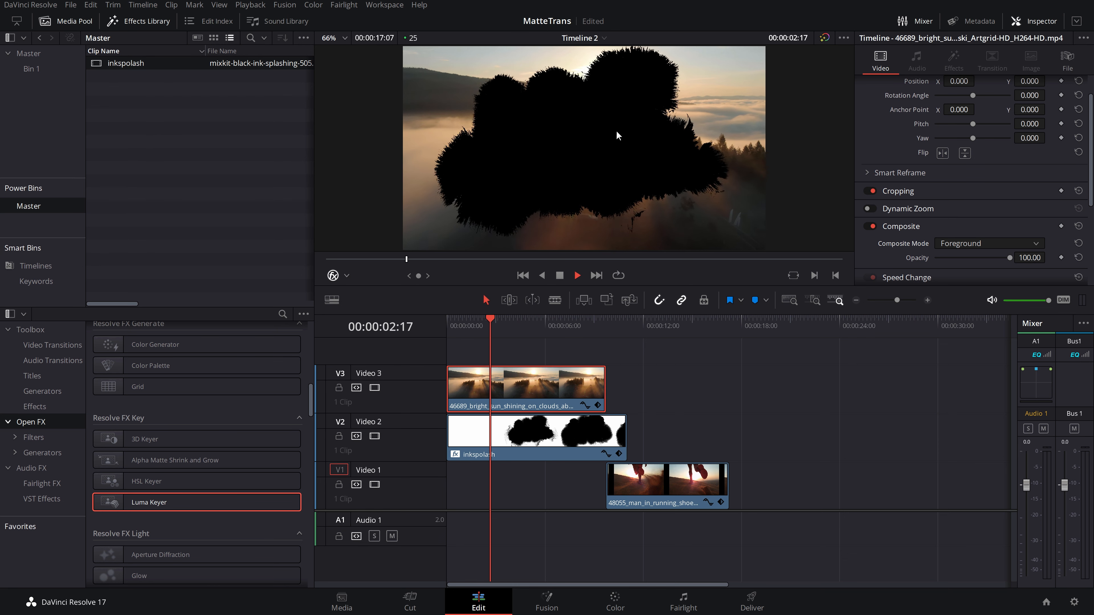
key(space)
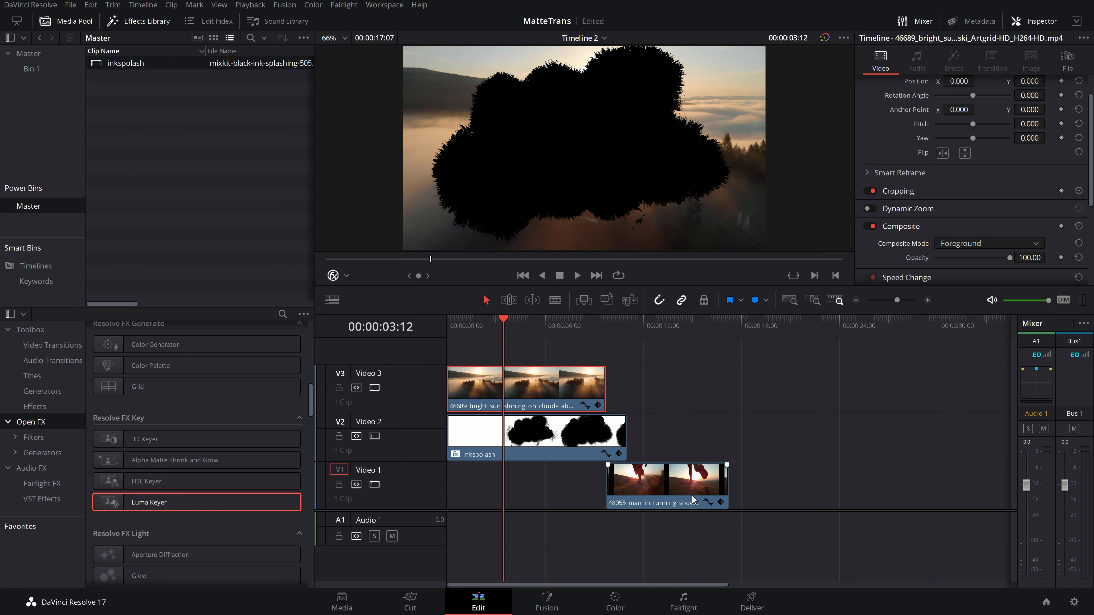
Step: Move the running-shoes clip to the start of Video 1 beneath the ink matte and play the composite
drag(690, 487, 509, 480)
drag(485, 321, 428, 323)
key(space)
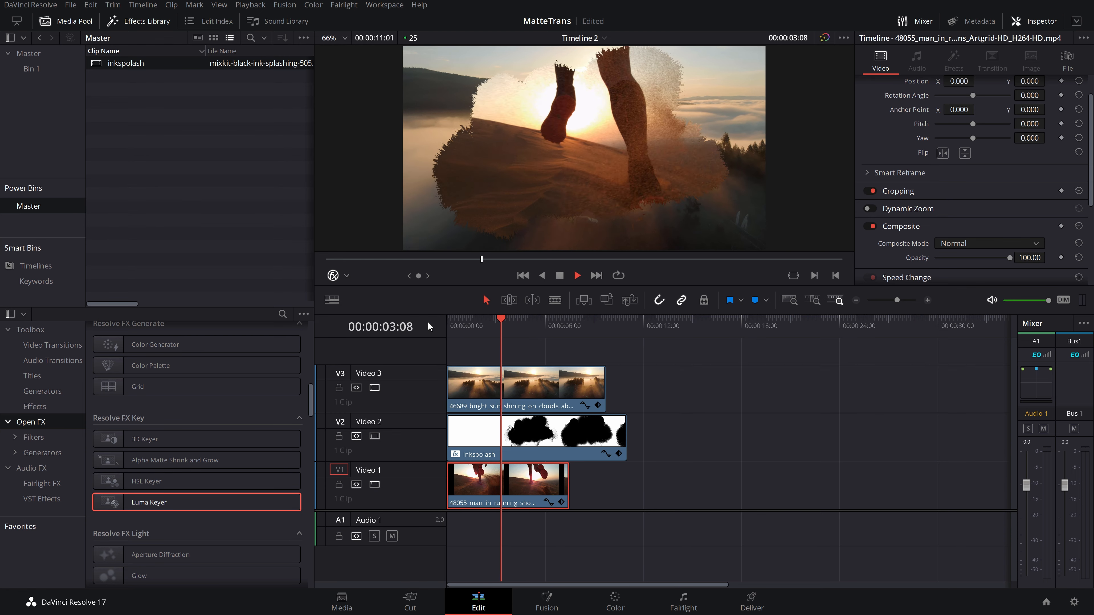
key(space)
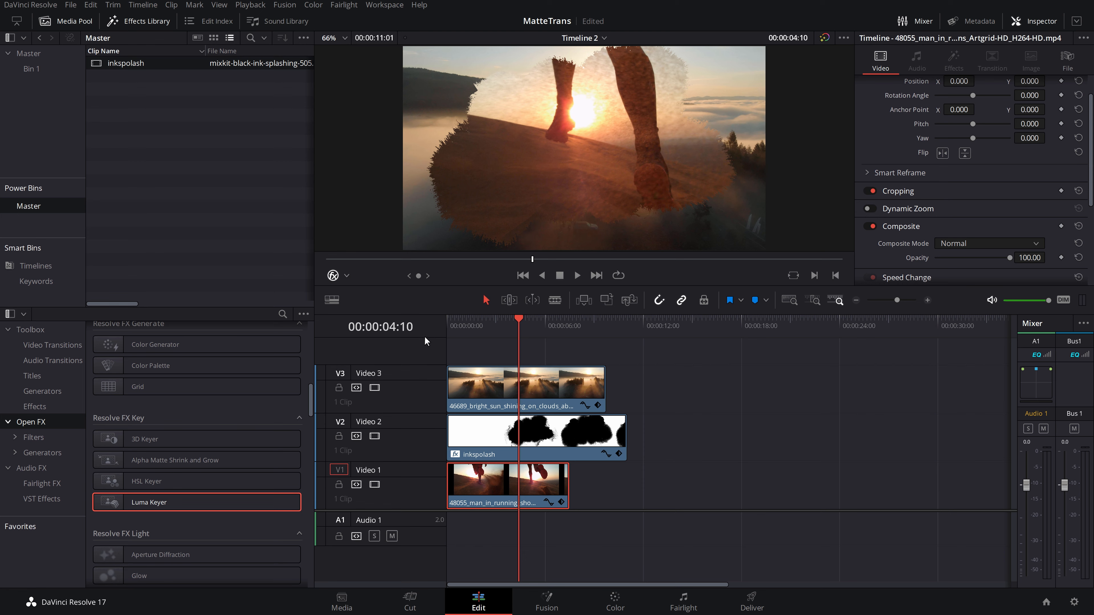
Step: Shift the running-shoes and inkspolash clips to start together at about 5.5 seconds and play the transition
drag(512, 485, 600, 496)
drag(533, 325, 569, 325)
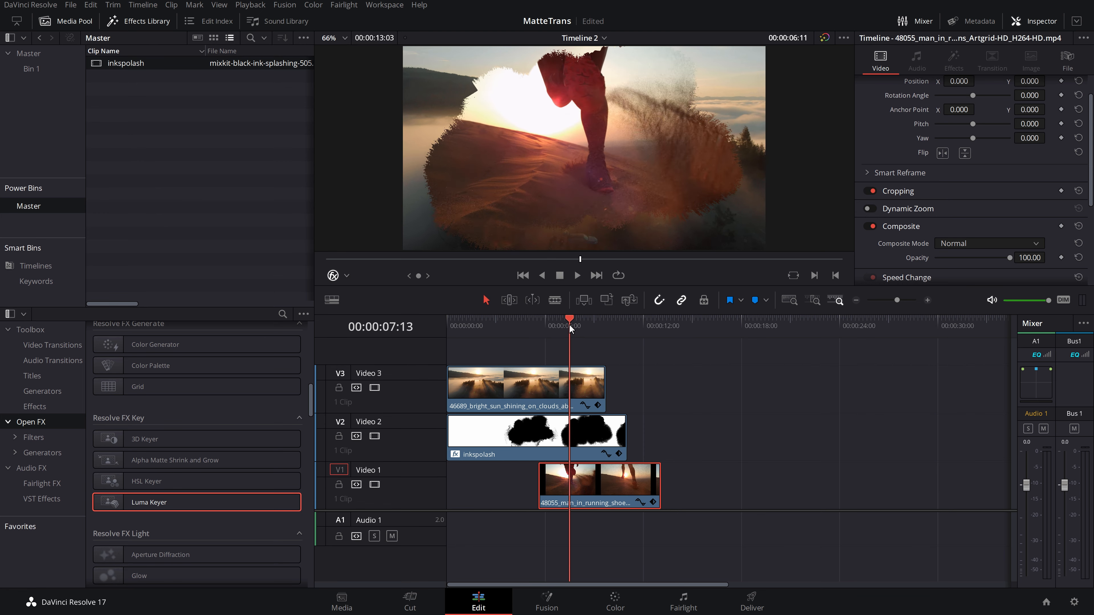
drag(560, 439, 652, 439)
drag(540, 323, 523, 323)
key(space)
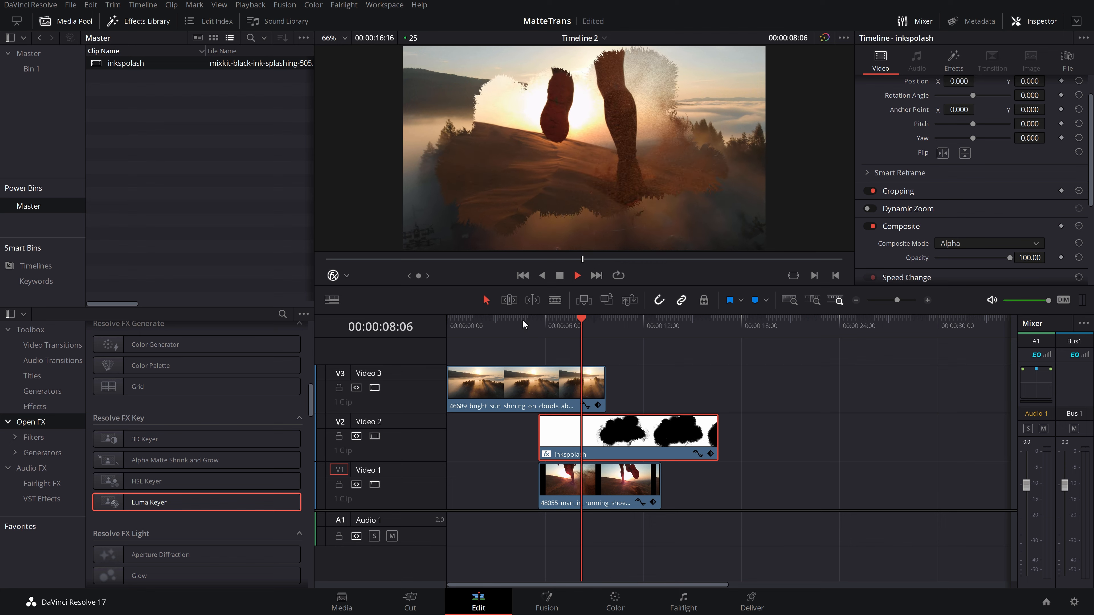
key(space)
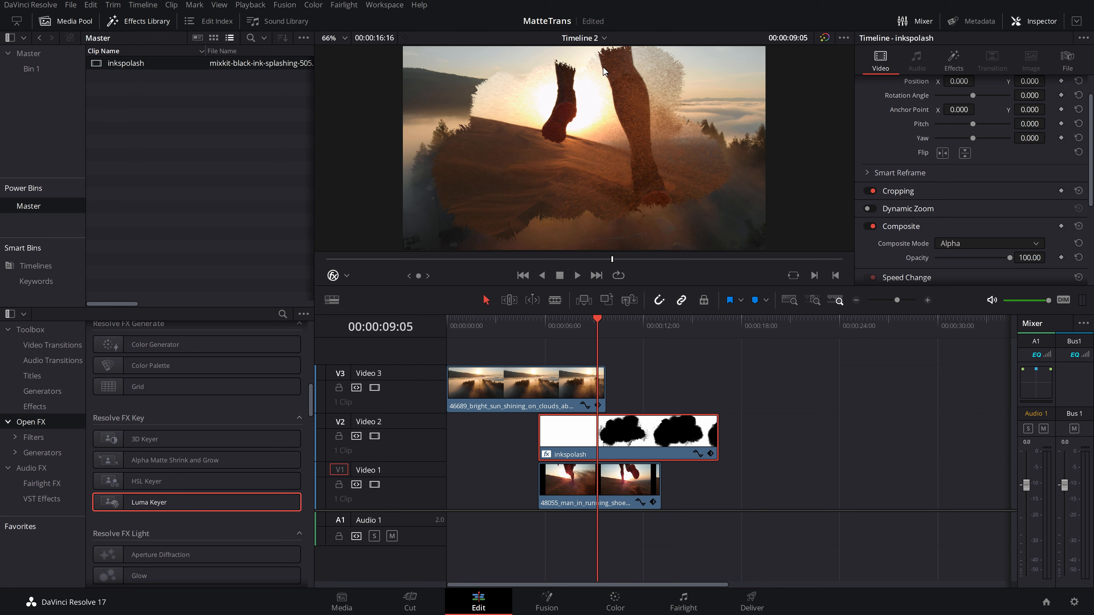
Step: Move the inkspolash and running-shoes clips earlier so both start at about 4.5 seconds, then inspect the end of the forest clip
drag(633, 449, 616, 450)
drag(641, 492, 623, 490)
click(642, 486)
drag(607, 319, 598, 318)
Step: Set the inkspolash clip's zoom to 1.890 so the ink fills the frame, and play back the transition
click(619, 442)
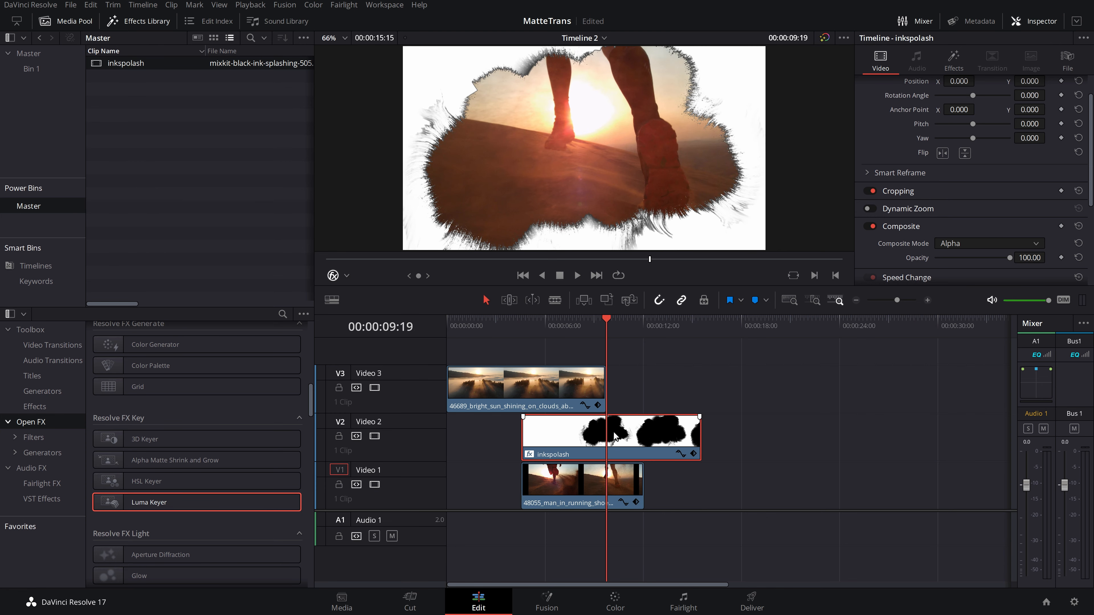
scroll(972, 175, up, 2)
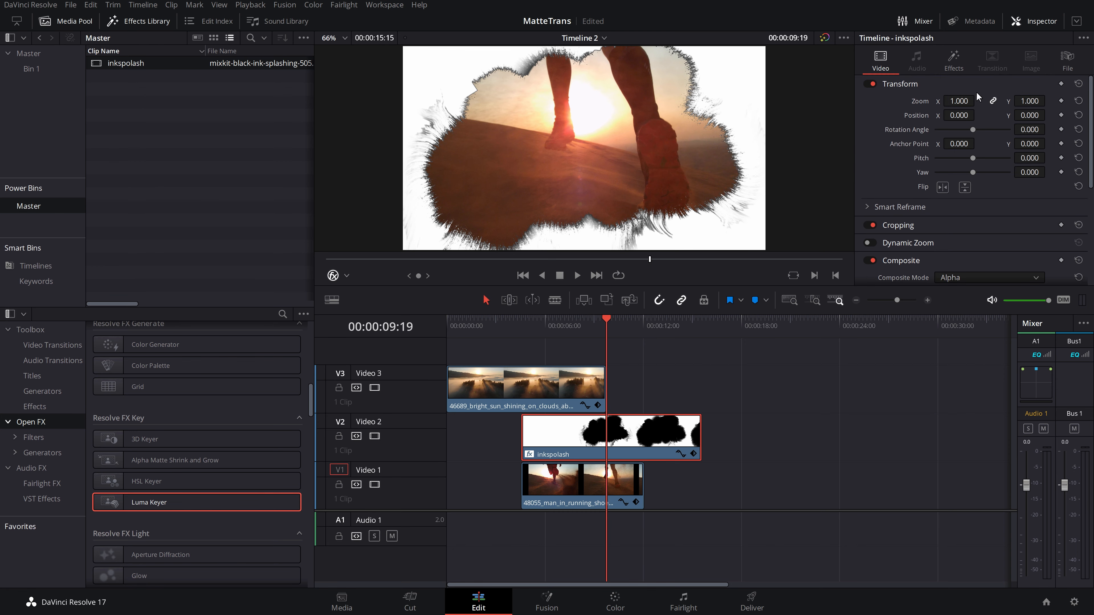
drag(959, 101, 988, 100)
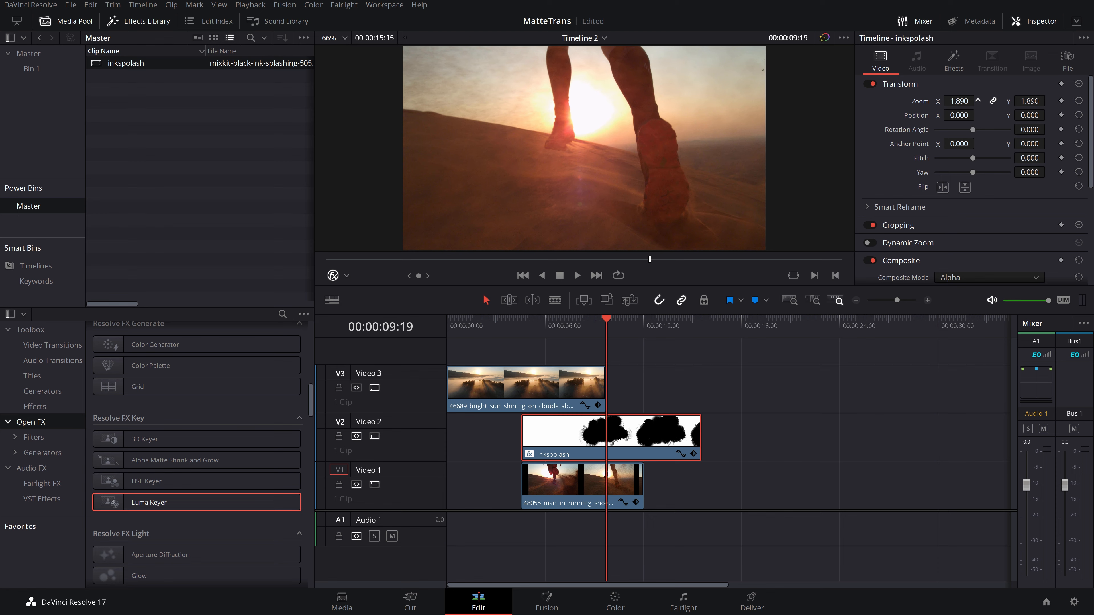
drag(623, 319, 524, 327)
key(space)
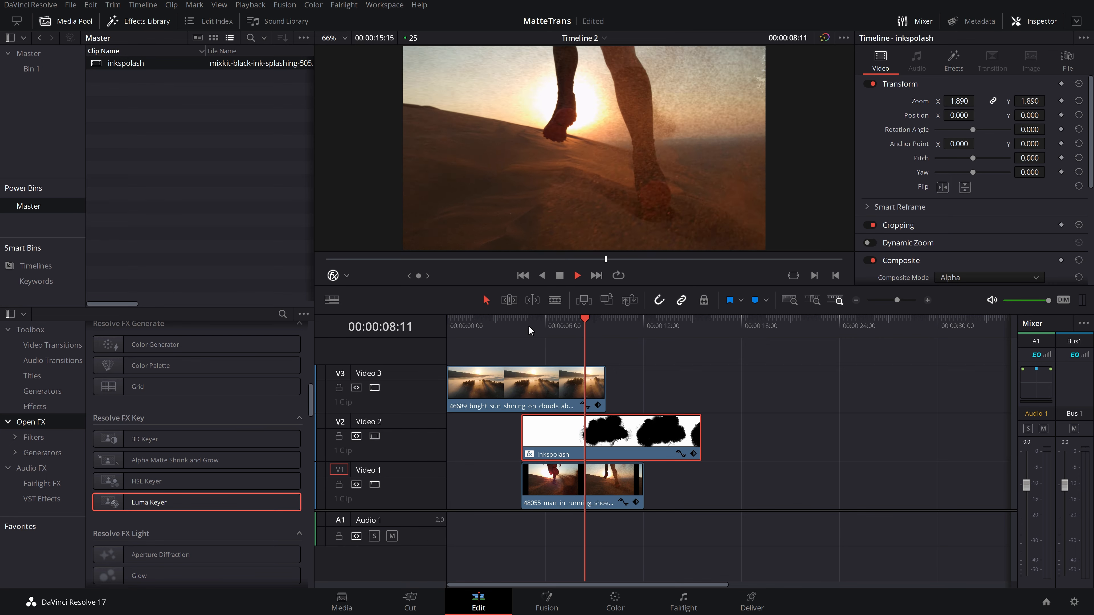
click(499, 319)
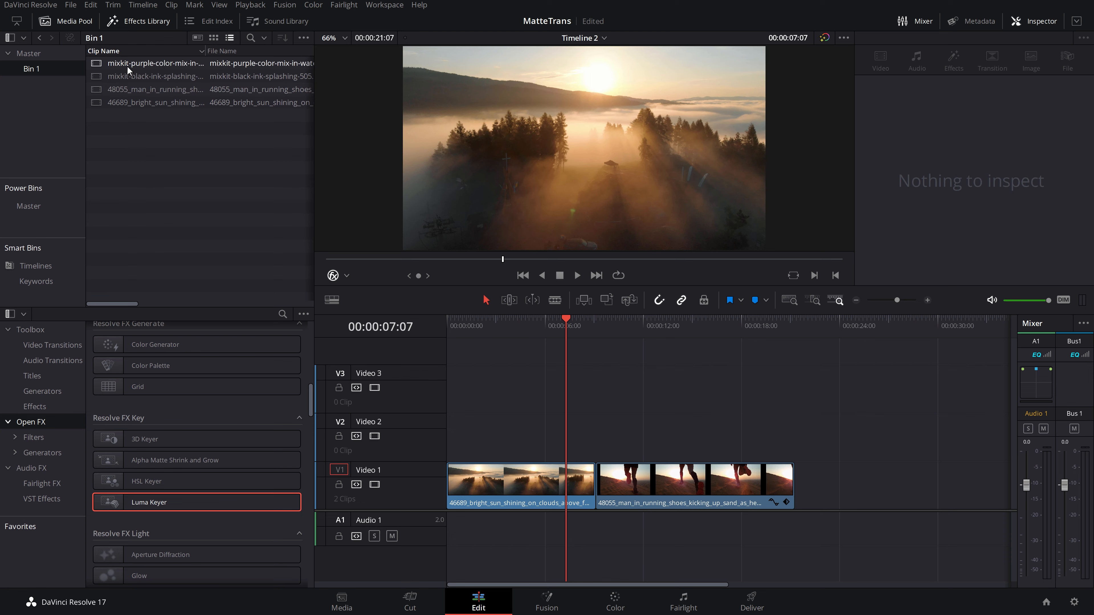
Step: Place the purple color-mix clip on Video 2 over the cut, starting at about 2 seconds
drag(127, 63, 503, 417)
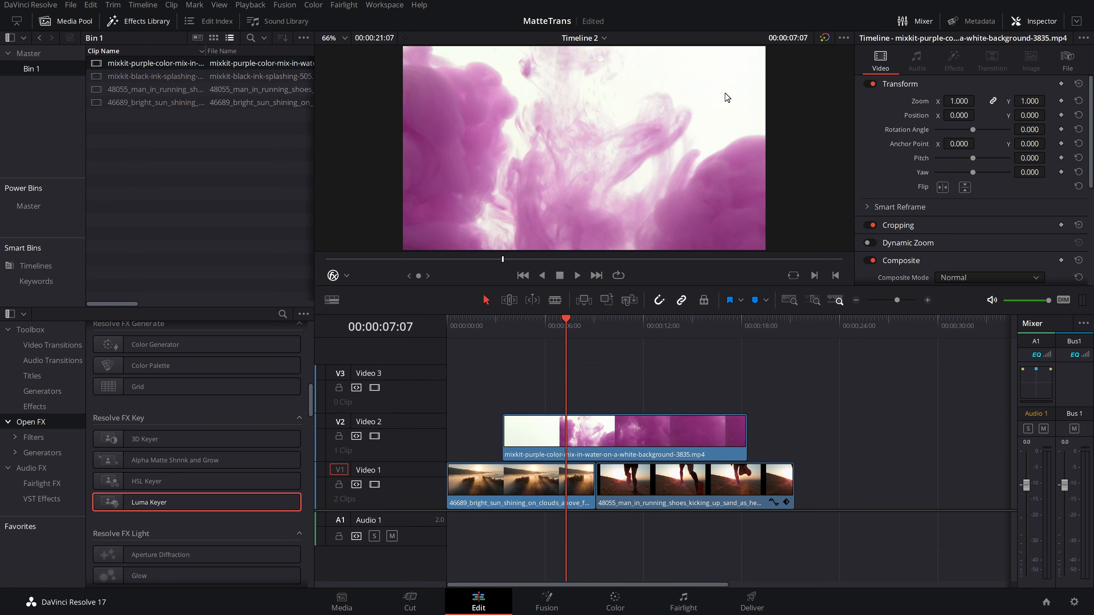
drag(567, 322, 534, 324)
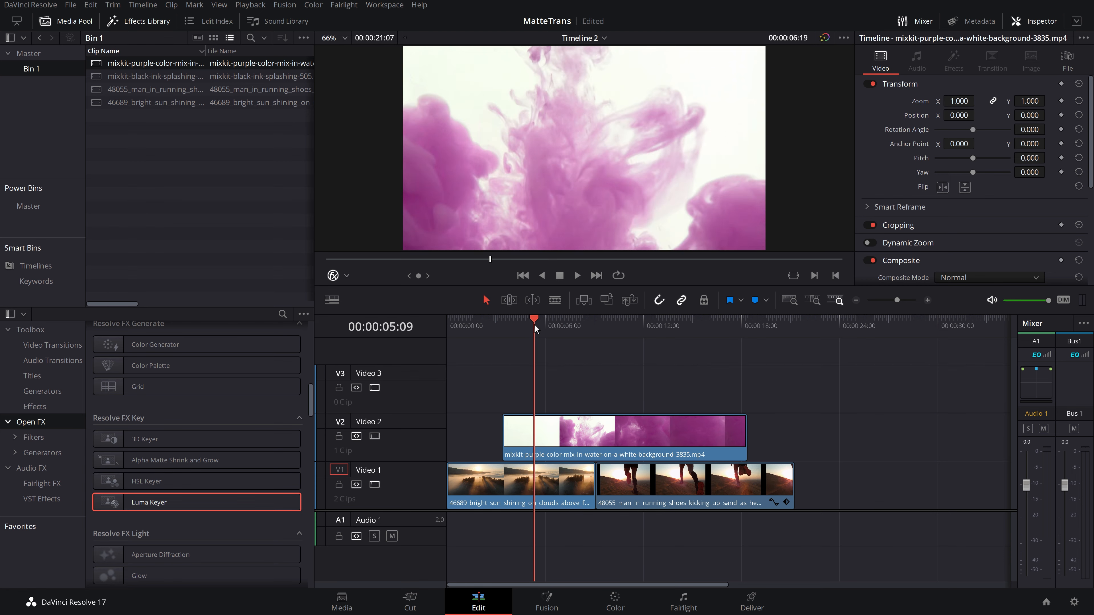
drag(576, 452, 559, 452)
Step: Apply the Luma Keyer to the purple ink clip and key out its white background
drag(146, 504, 524, 435)
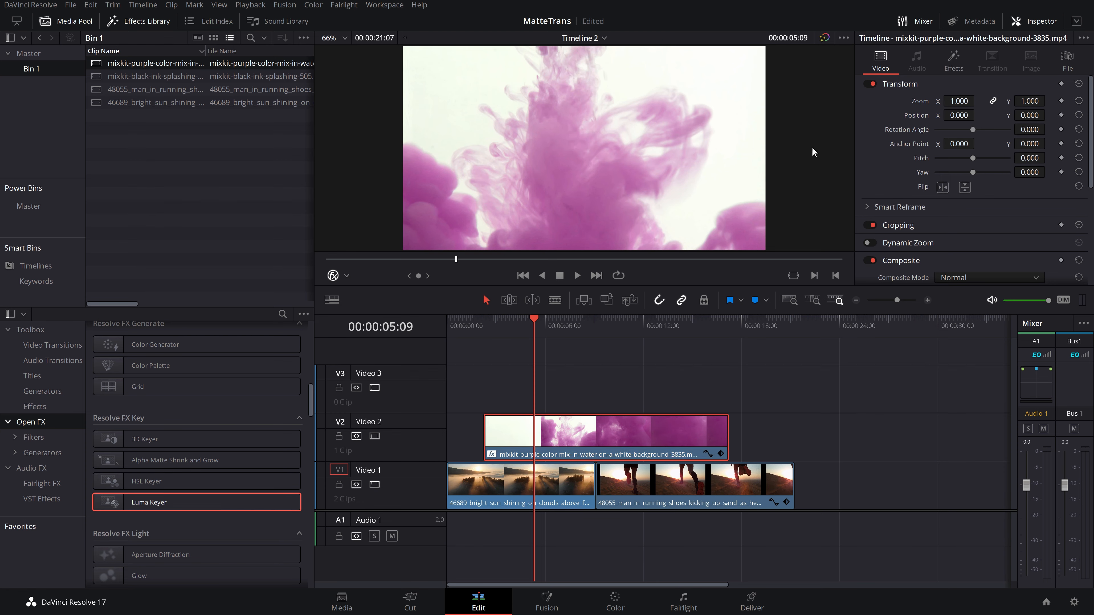
click(954, 58)
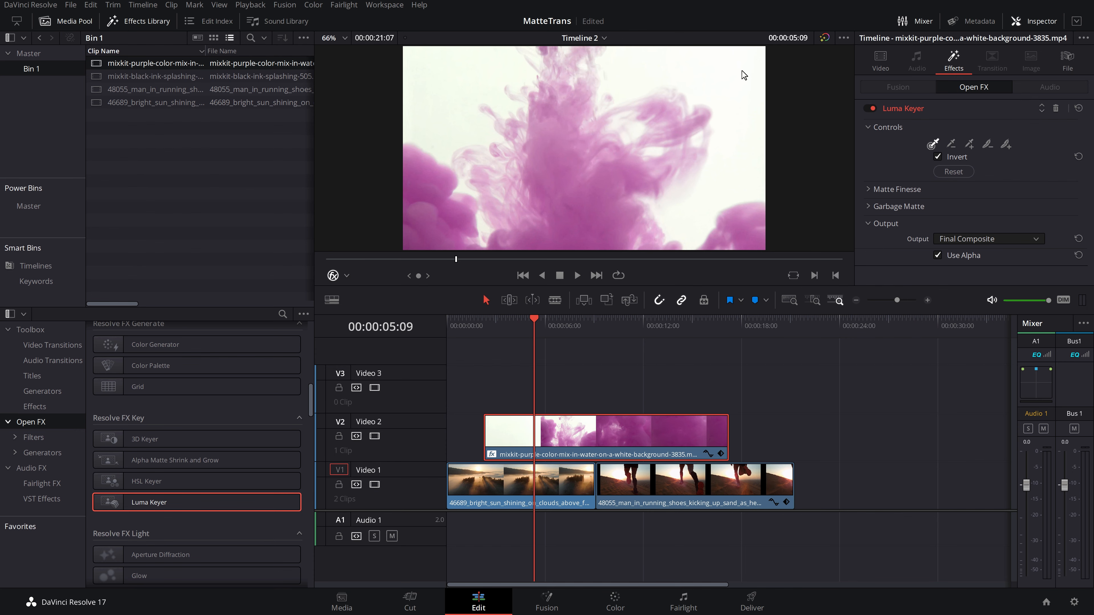
mouse_move(526, 335)
mouse_down()
mouse_move(512, 327)
mouse_move(522, 330)
mouse_up()
Step: Move the forest clip up to Video 3 and set the purple ink clip's composite mode to Alpha
drag(549, 486, 546, 381)
click(569, 449)
scroll(939, 213, down, 2)
click(982, 229)
scroll(985, 288, down, 5)
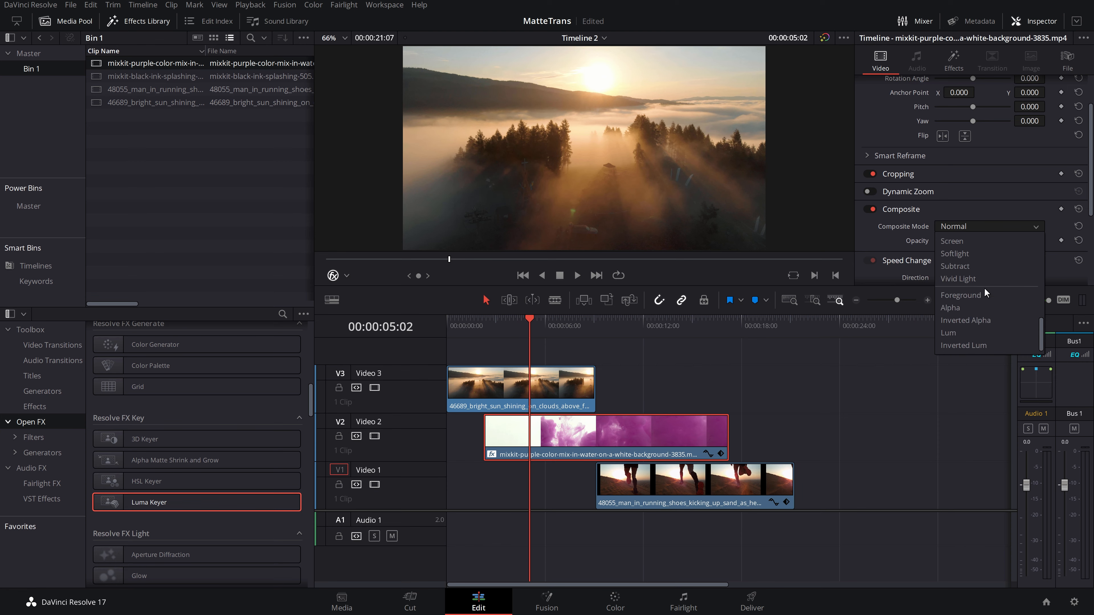
click(959, 308)
Step: Set the composite mode of the forest clip on Video 3 to Foreground
click(541, 386)
scroll(963, 195, down, 2)
click(965, 176)
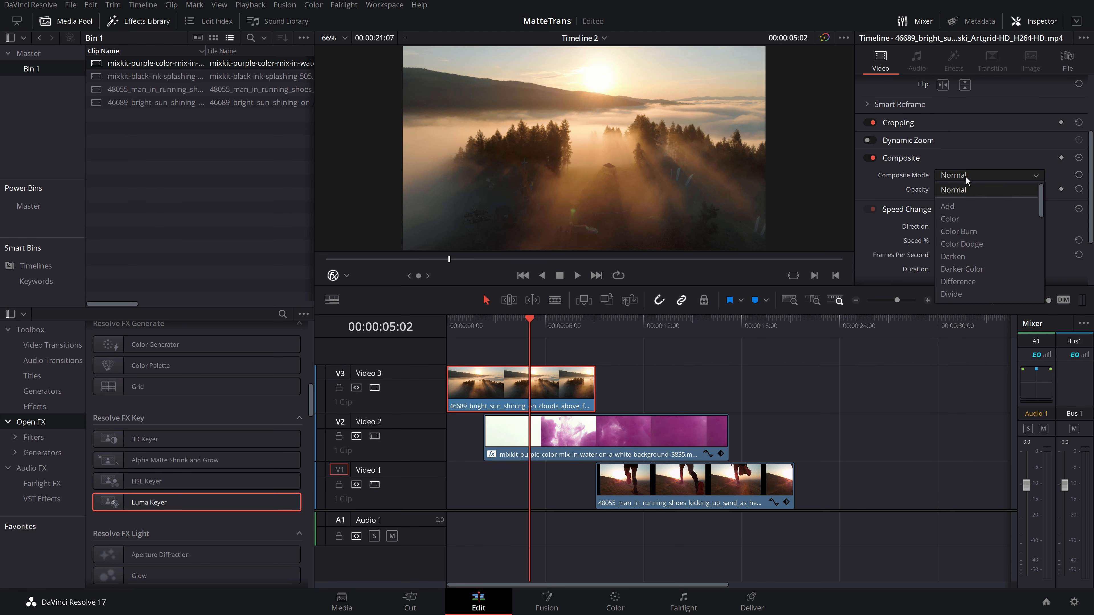
scroll(971, 254, down, 5)
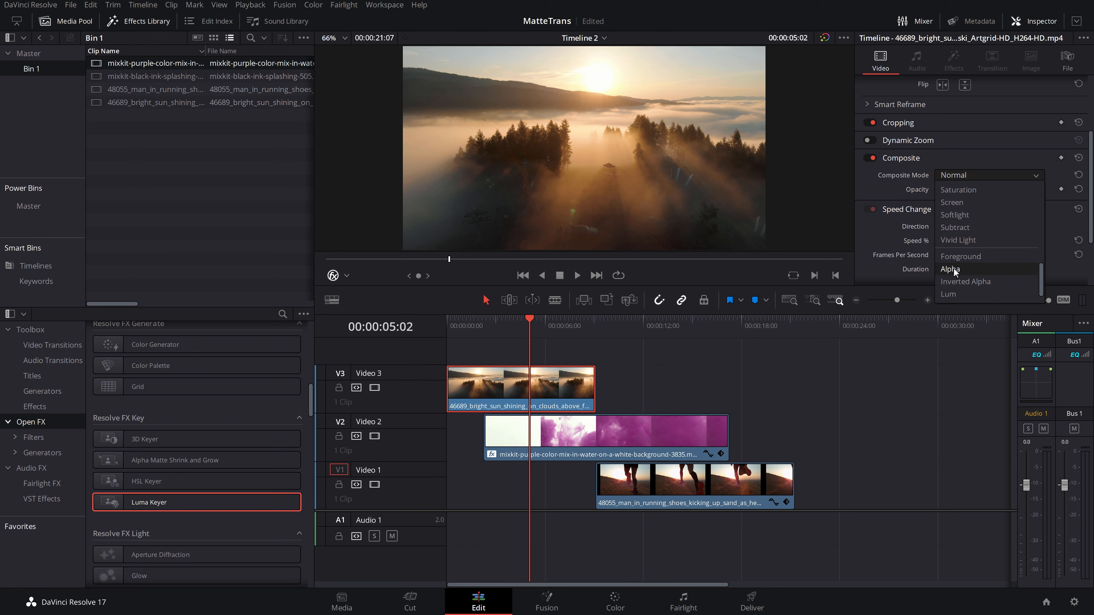
click(961, 294)
Step: Align the running-shoes clip on Video 1 with the start of the purple ink clip and play the transition
drag(620, 493, 543, 490)
click(485, 321)
key(space)
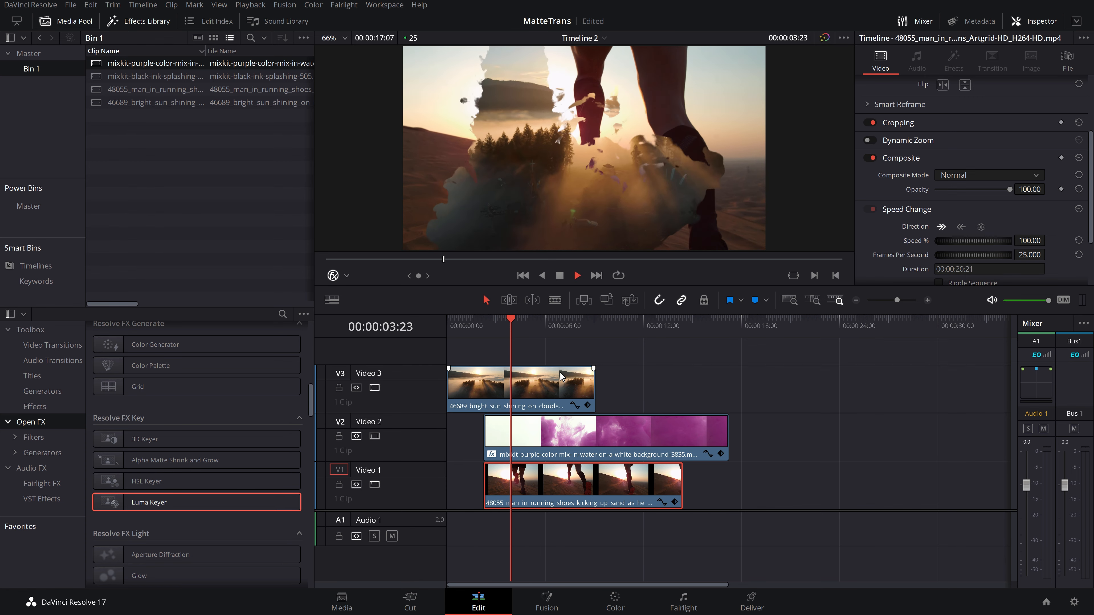
click(469, 328)
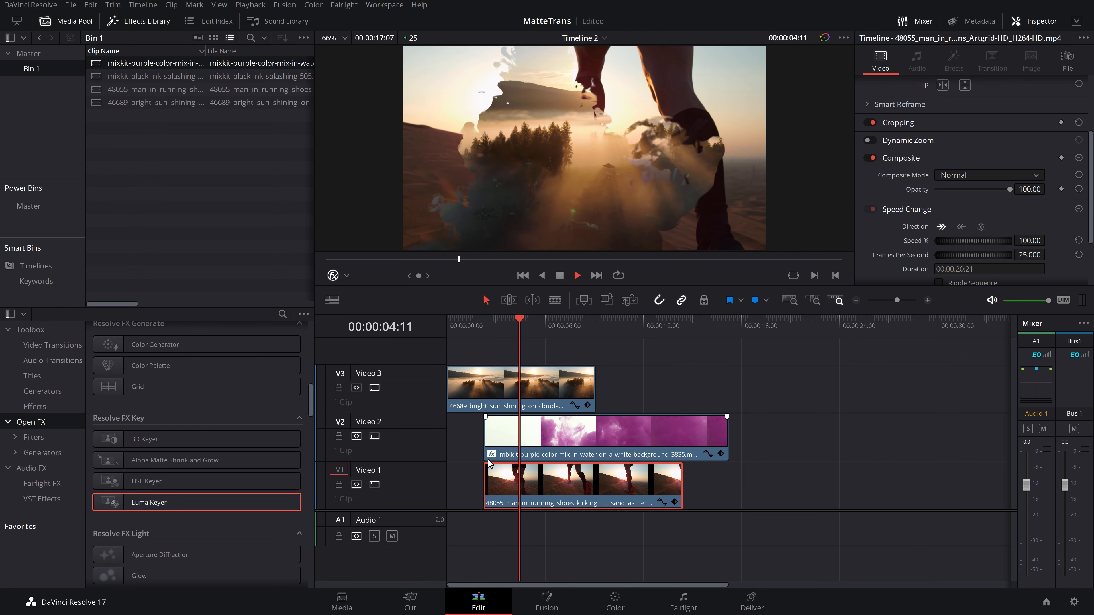
key(space)
Step: Set the composite mode of the purple ink clip on Video 2 to Inverted Alpha and play the transition from the timeline's start
click(547, 398)
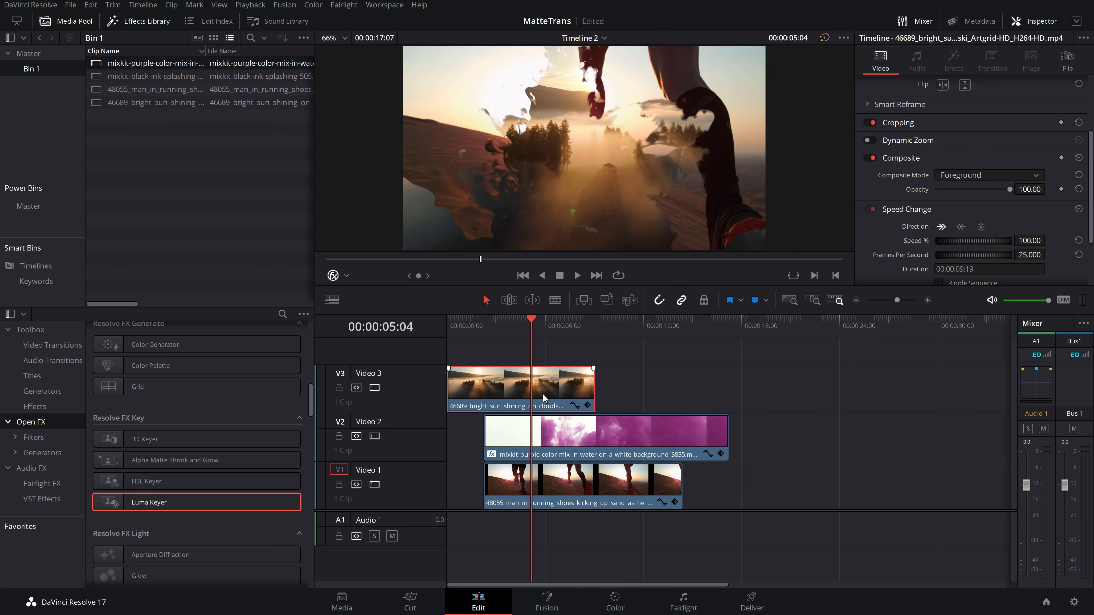
click(554, 441)
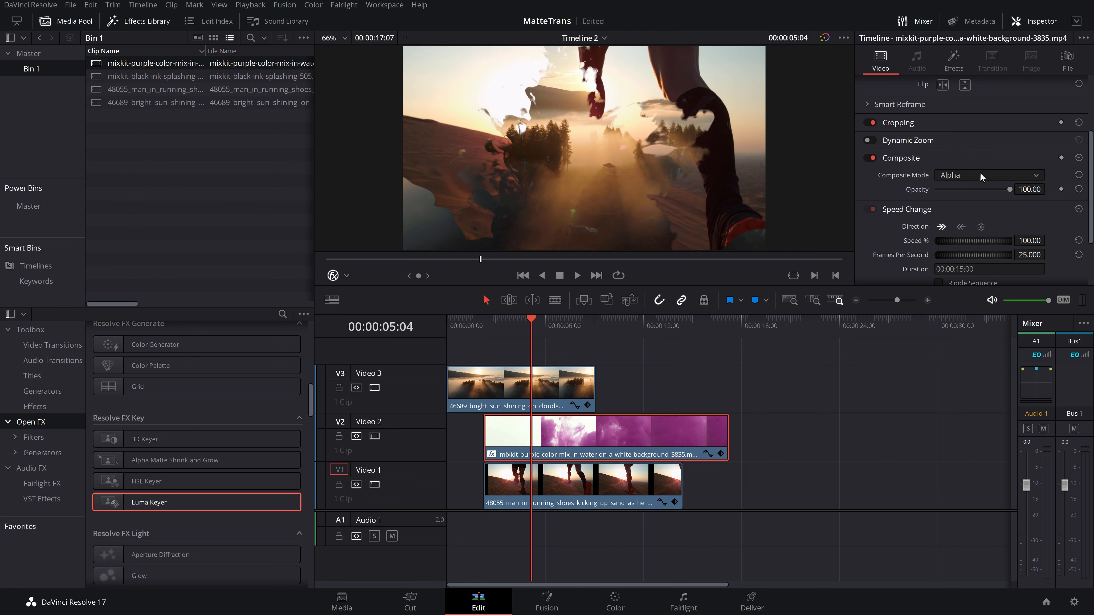
click(955, 179)
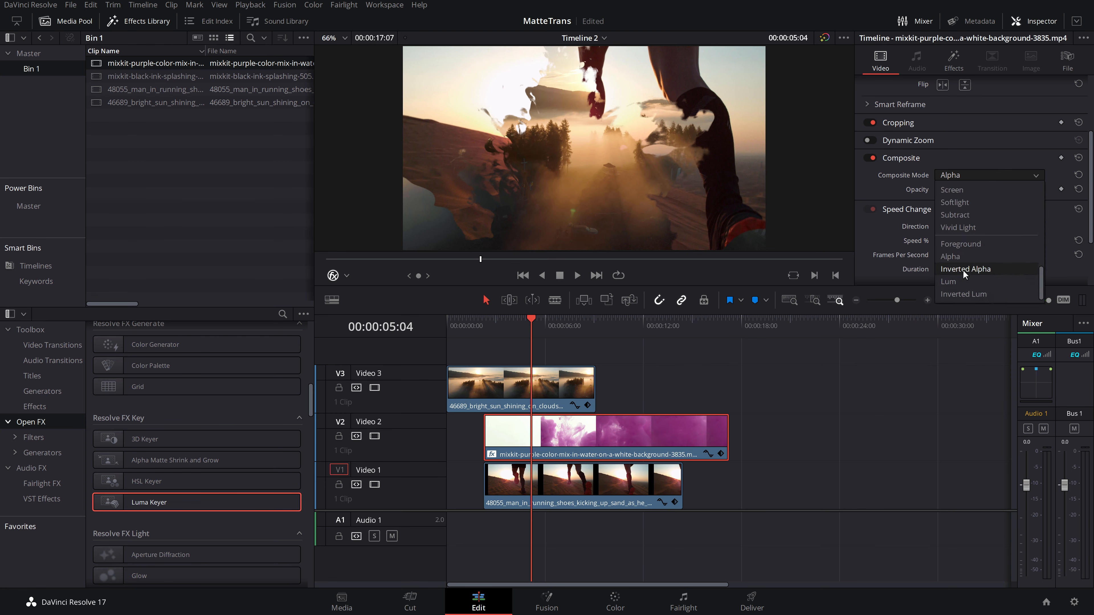
click(952, 273)
click(473, 328)
key(space)
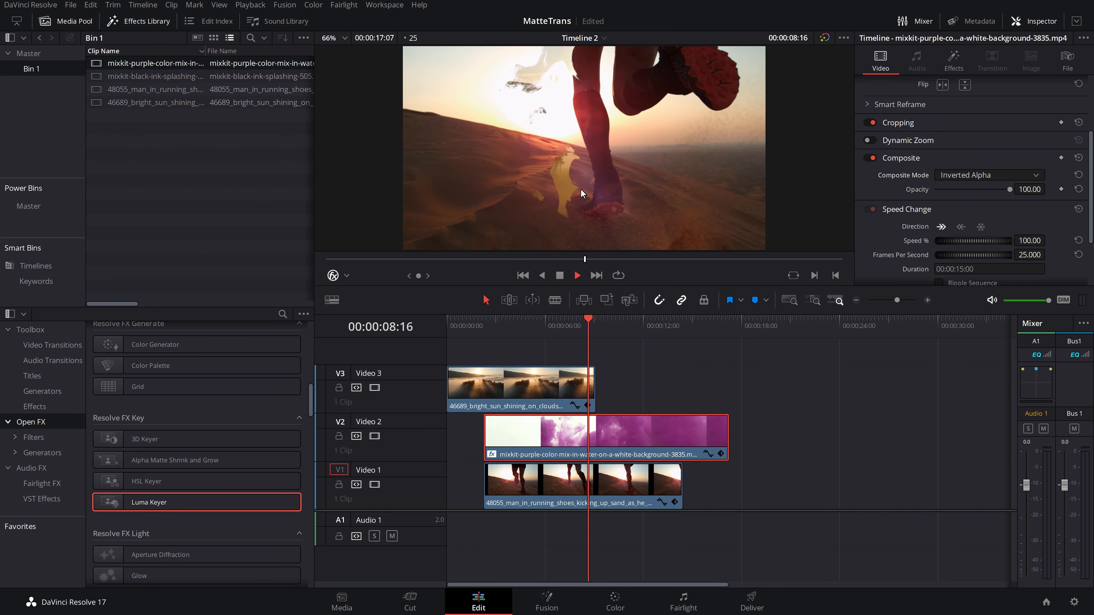
key(space)
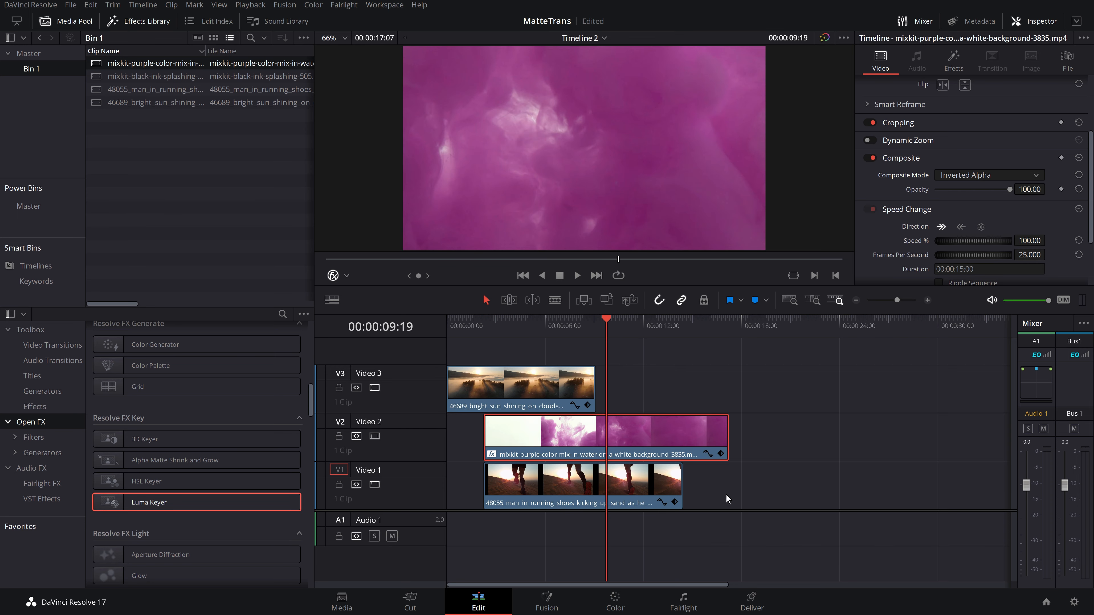
Step: Shorten the purple ink clip on Video 2 and extend the forest clip on Video 3 so both end at the same point
click(582, 323)
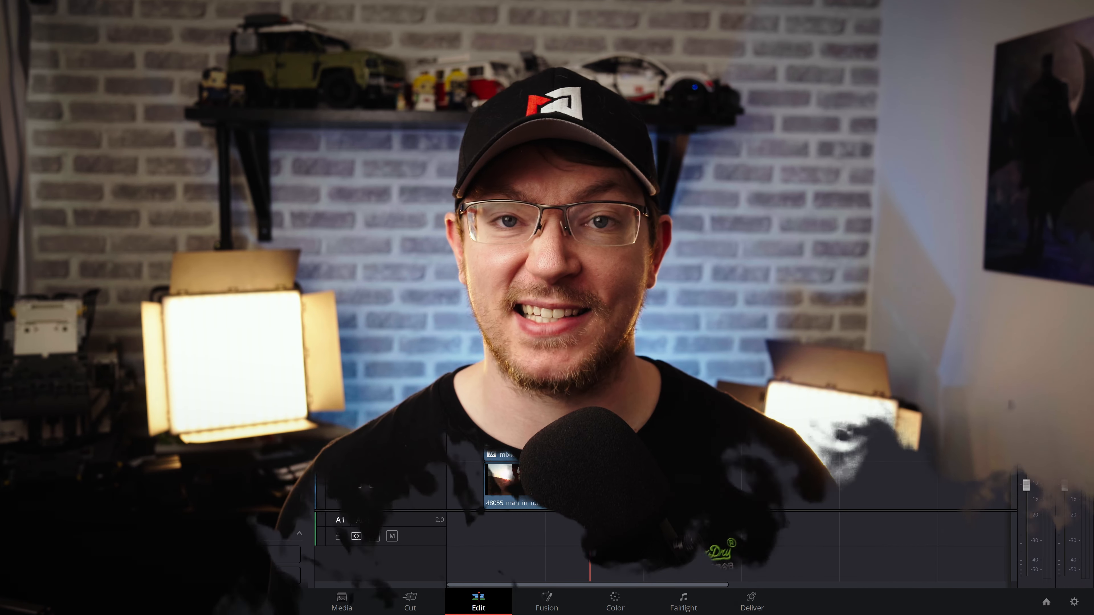
drag(595, 439, 604, 438)
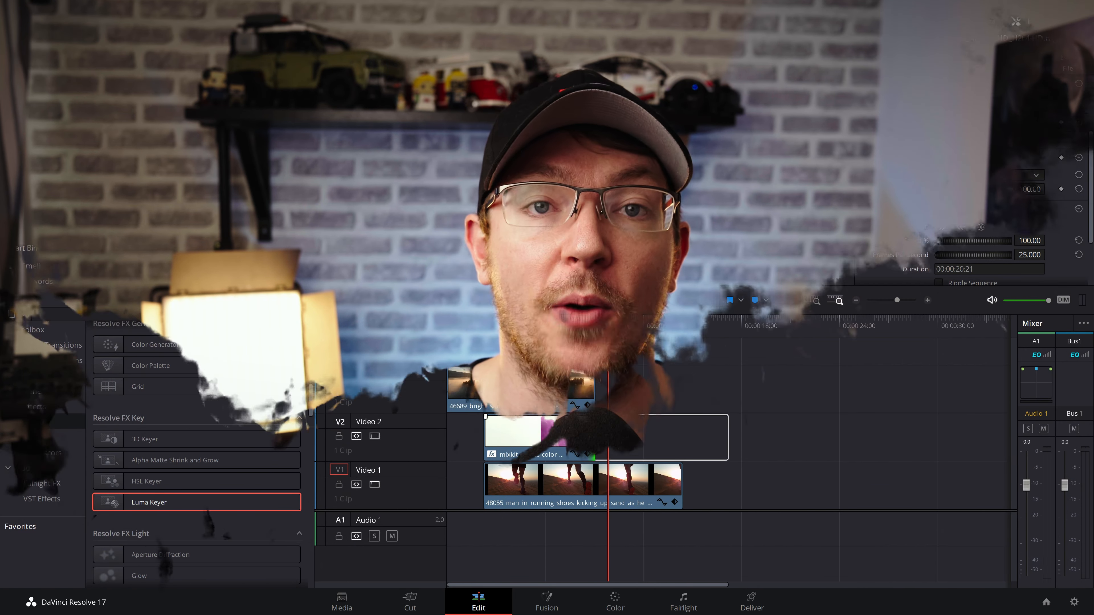
drag(604, 438, 607, 437)
drag(597, 403, 611, 401)
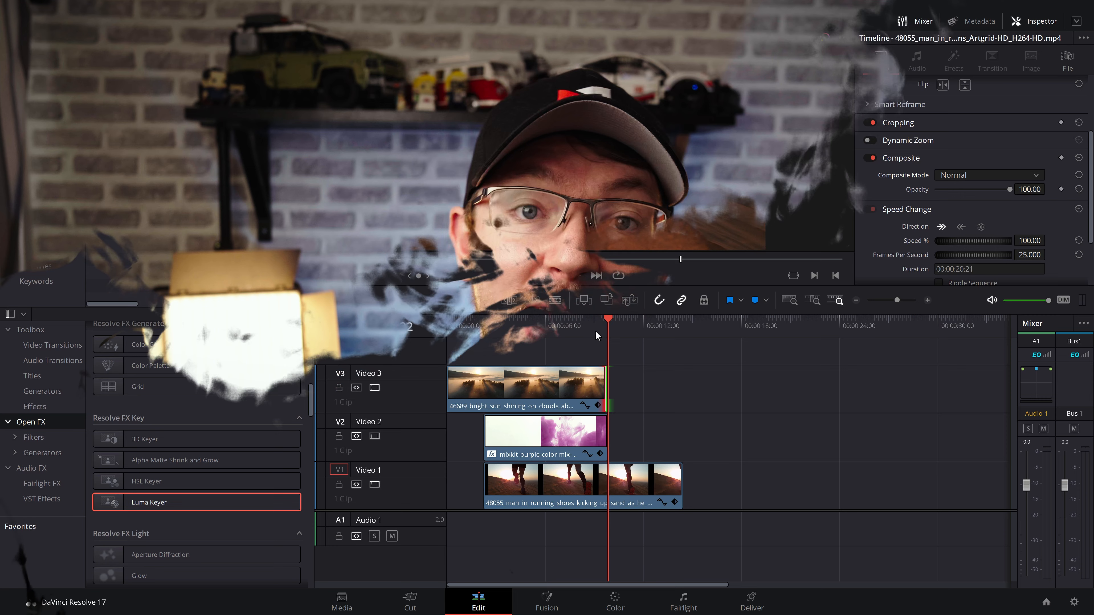
click(593, 326)
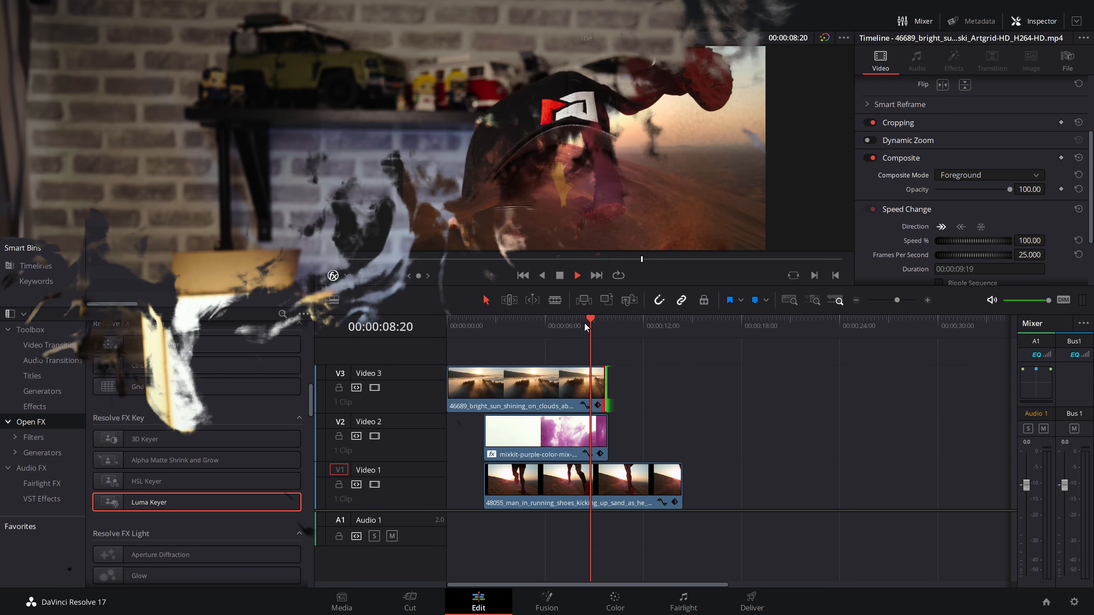